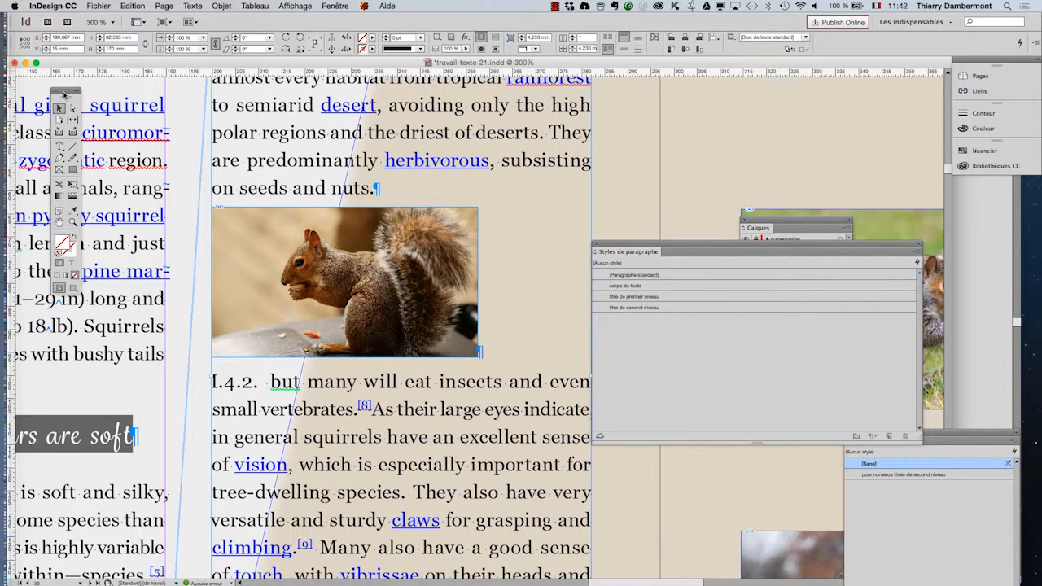
# Step: Move the tool palette beside the text column and place the text cursor in the paragraph holding the anchored squirrel image
pyautogui.moveTo(67, 93); pyautogui.dragTo(685, 86)
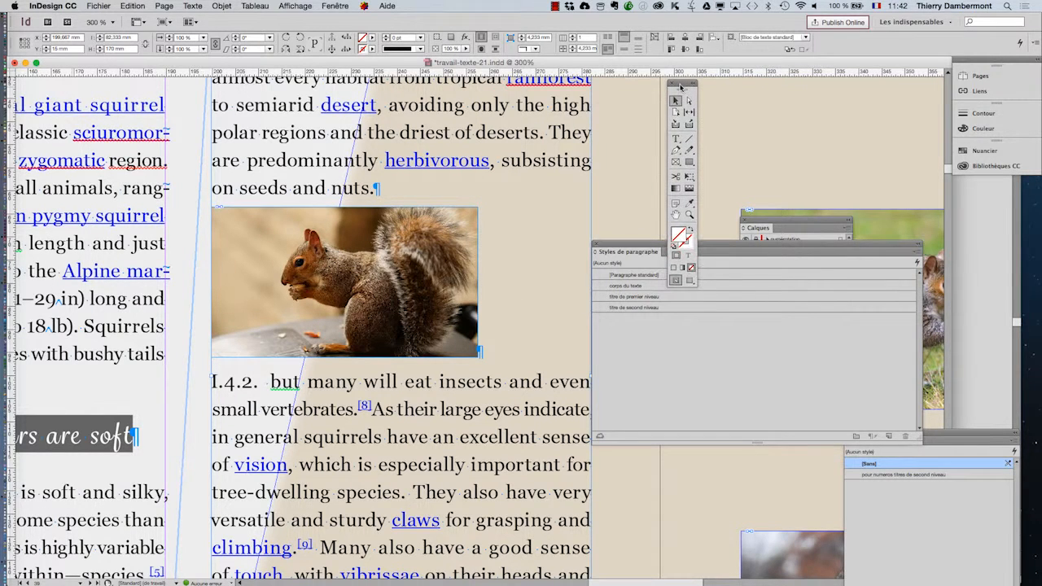
pyautogui.click(676, 140)
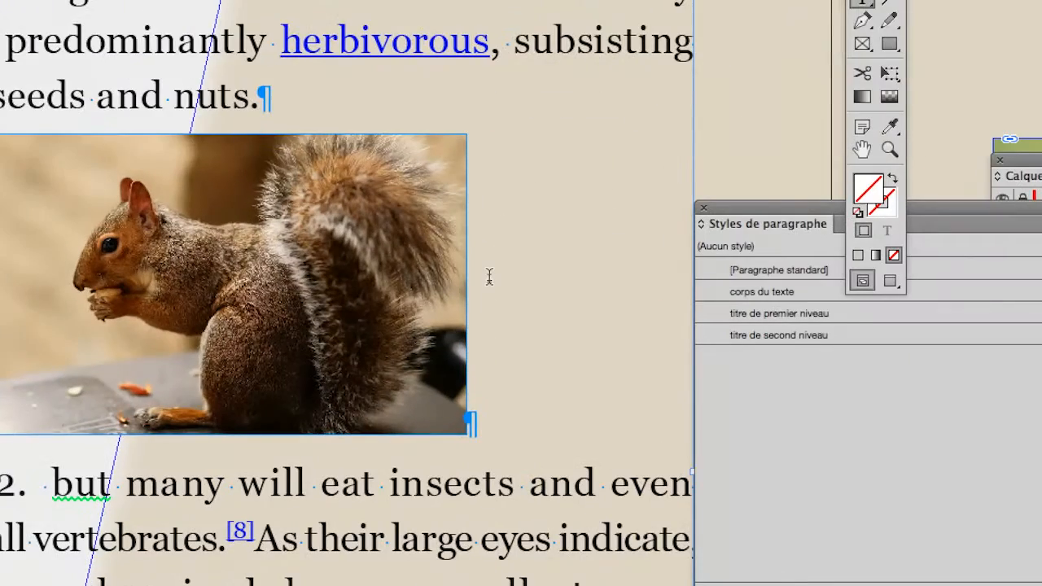
pyautogui.click(489, 278)
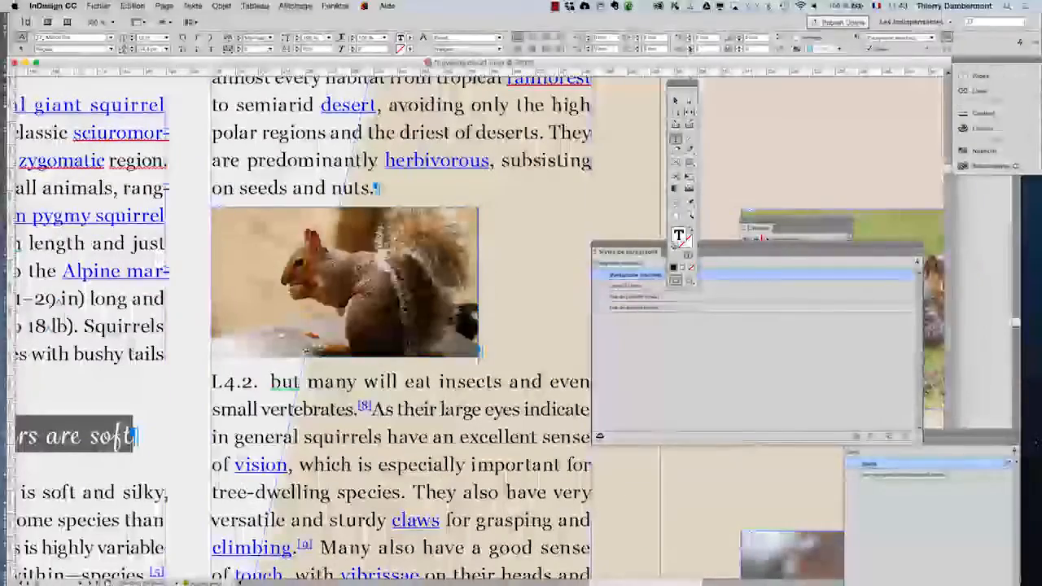
# Step: Scale the anchored squirrel image up to about 84.9 × 47.7 mm and place the text cursor in its paragraph
pyautogui.press('Escape')
pyautogui.click(457, 257)
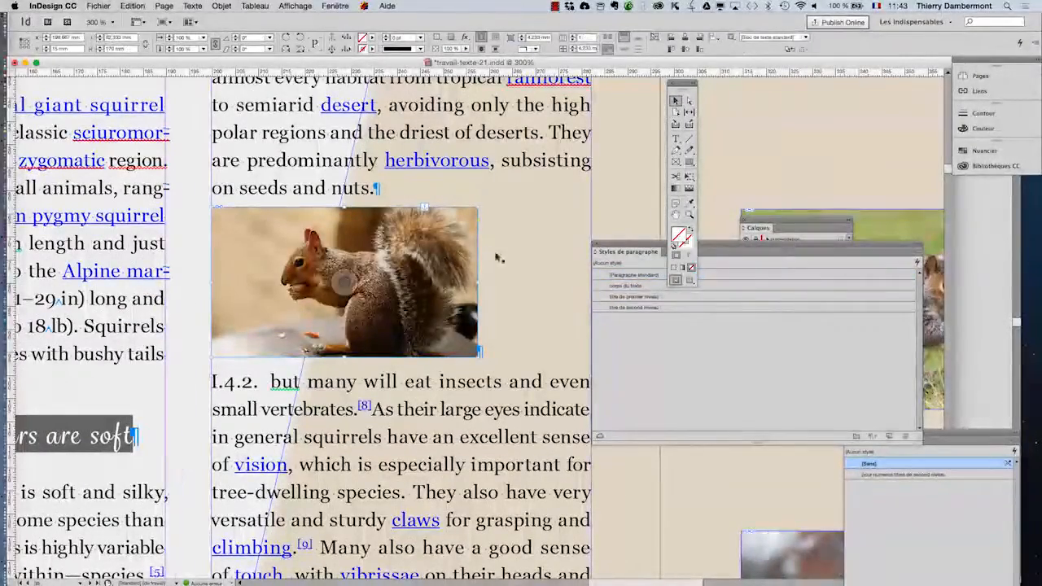
pyautogui.press('e')
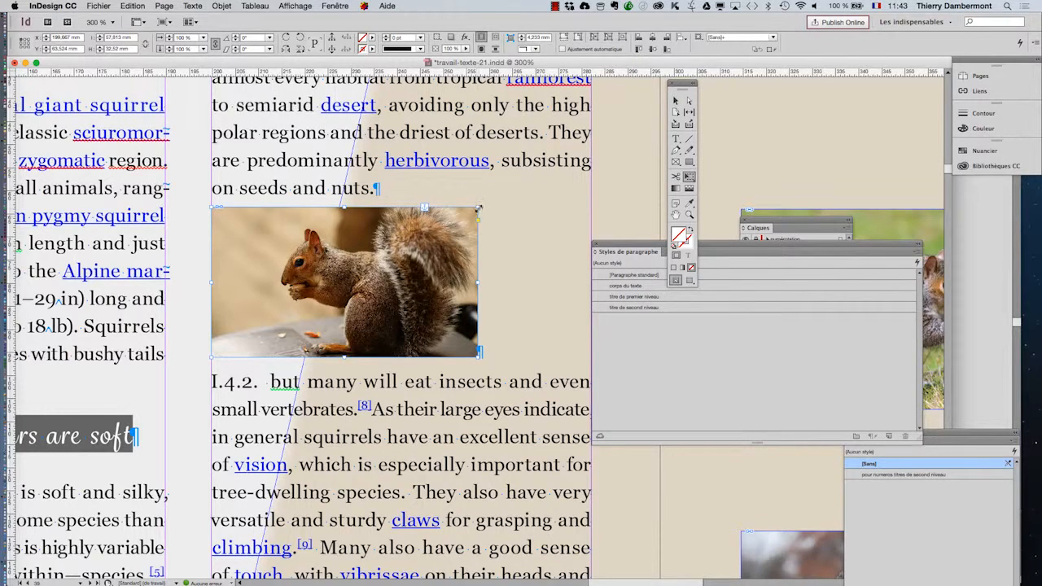
pyautogui.moveTo(479, 210); pyautogui.dragTo(584, 186)
pyautogui.moveTo(657, 210); pyautogui.dragTo(762, 372)
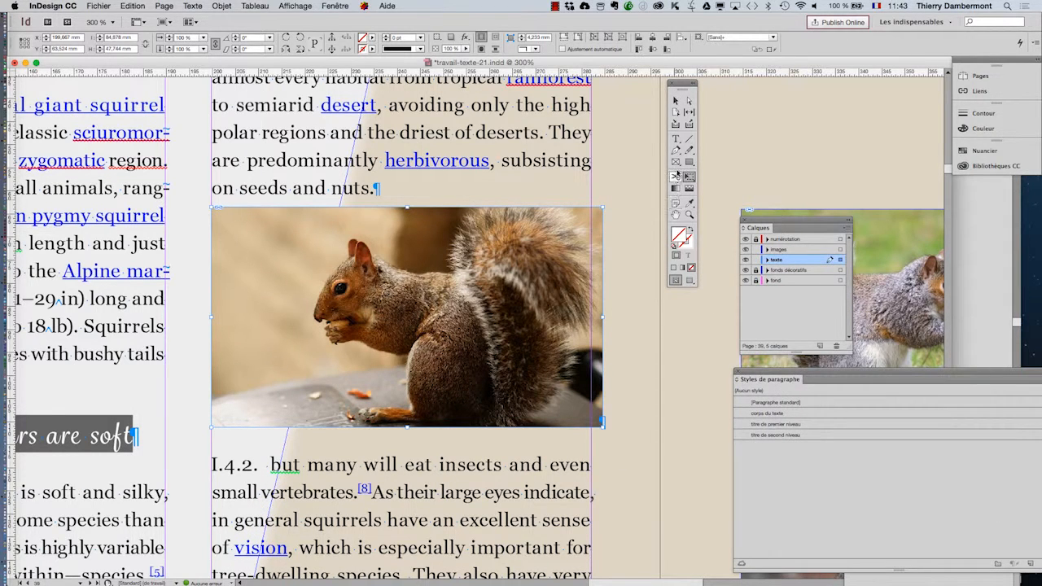
pyautogui.click(674, 138)
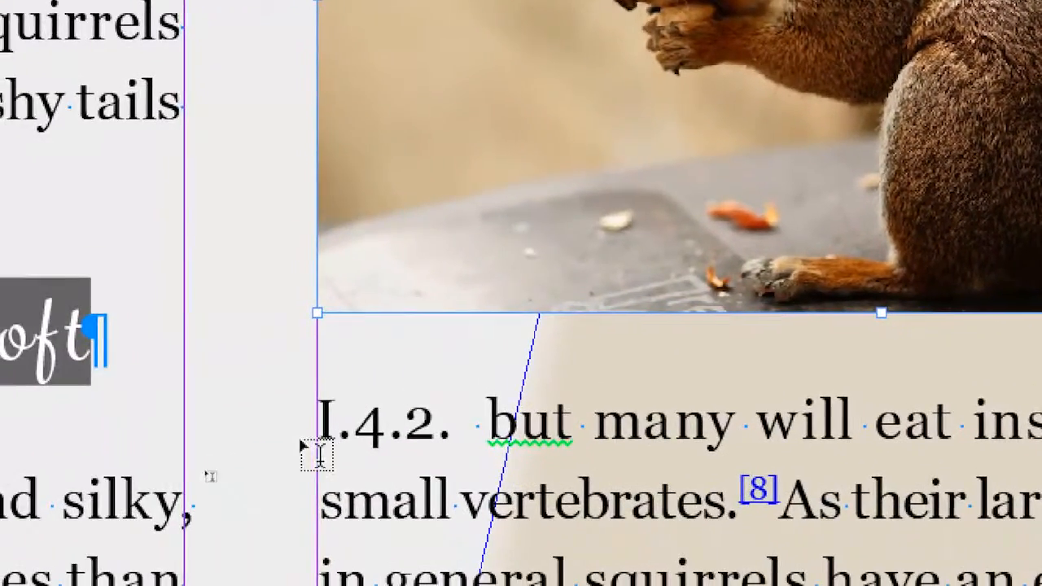
pyautogui.click(453, 425)
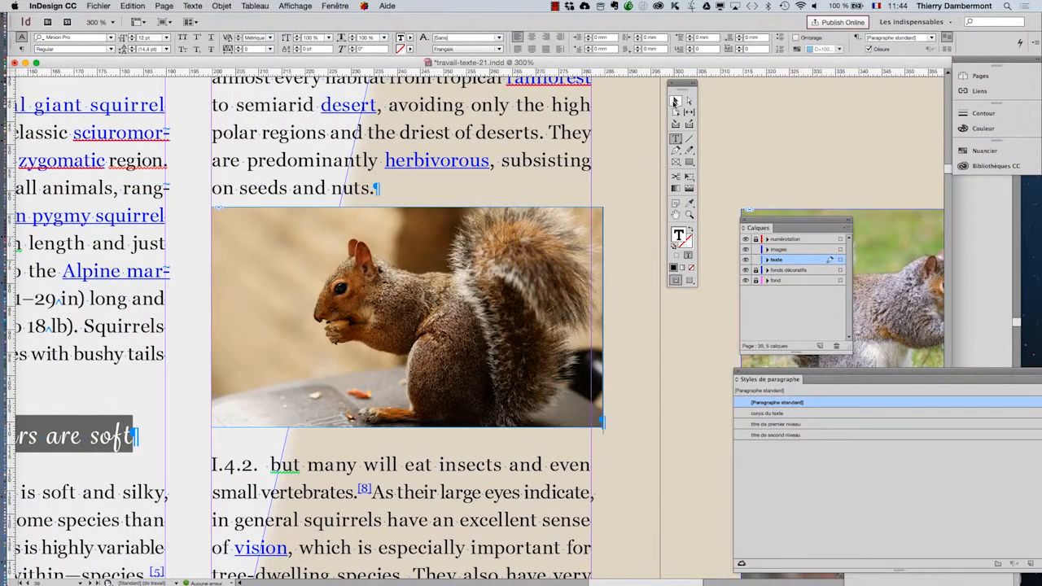
# Step: Scale the anchored squirrel image down proportionally to about 55.3 × 31.1 mm with Free Transform
pyautogui.click(675, 101)
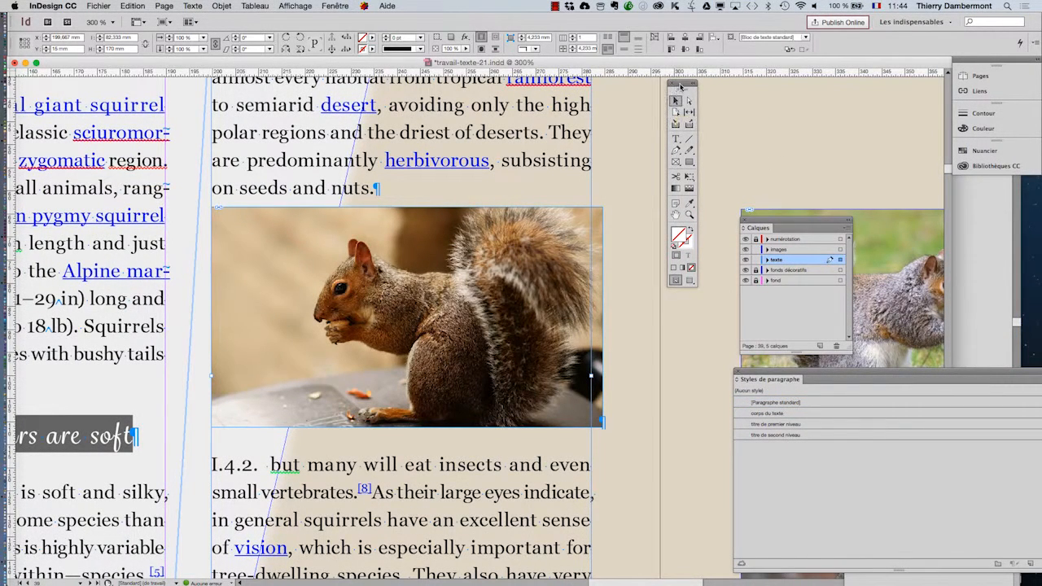
pyautogui.moveTo(681, 83); pyautogui.dragTo(663, 150)
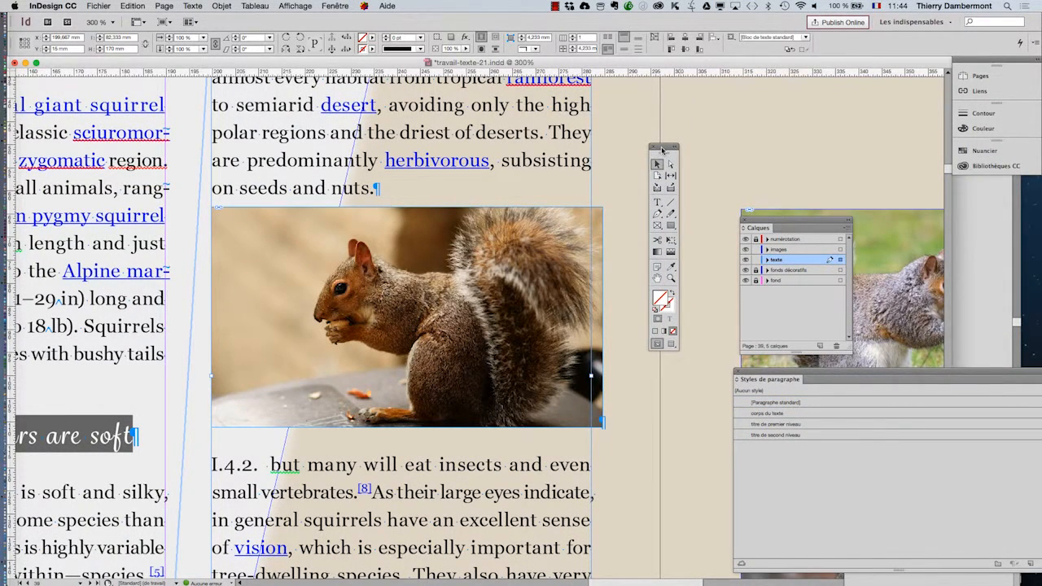
pyautogui.click(564, 237)
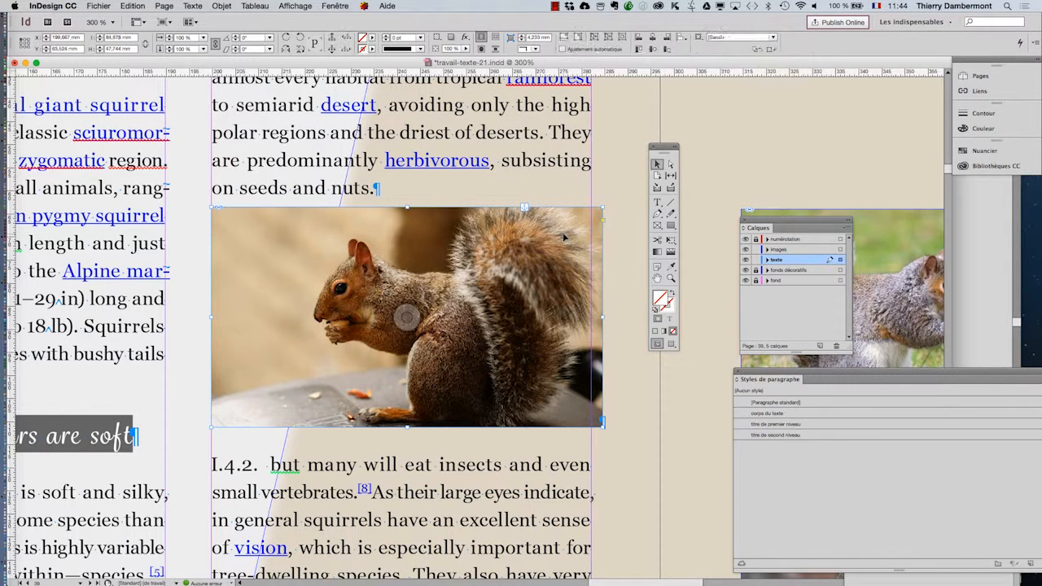
pyautogui.press('e')
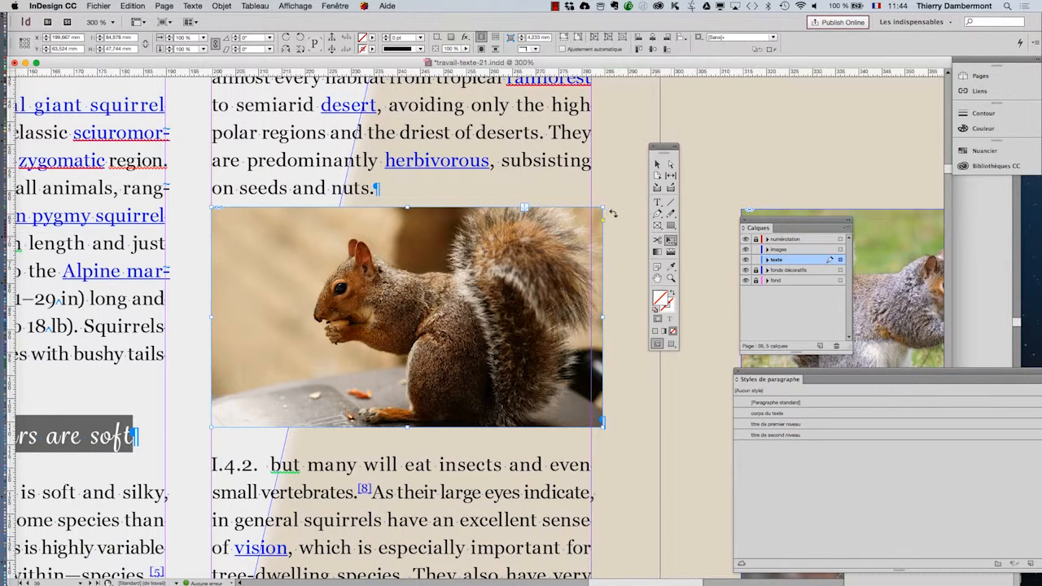
pyautogui.moveTo(603, 425); pyautogui.dragTo(467, 350)
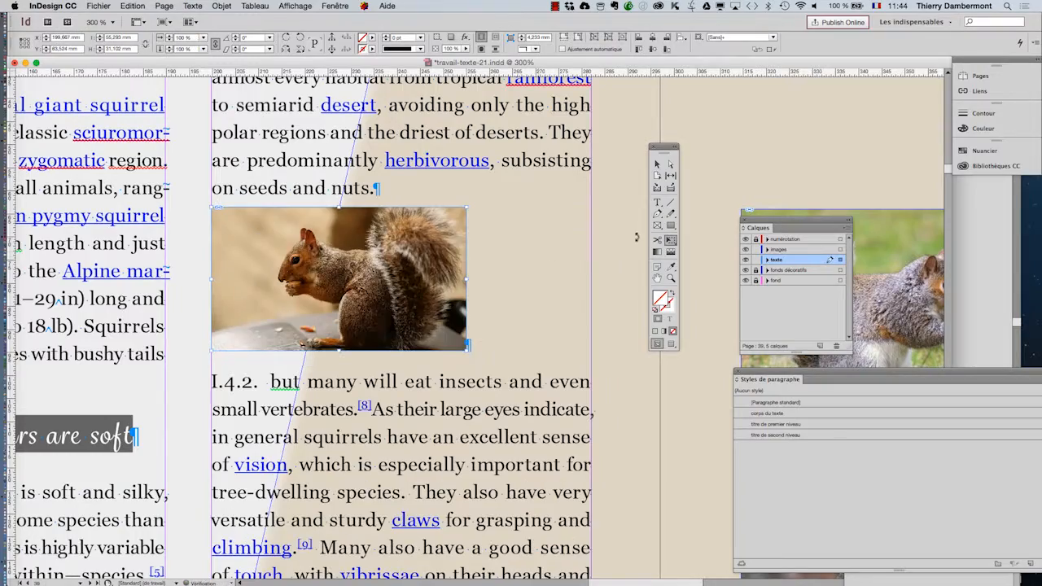
# Step: Place the text cursor in the anchored image's paragraph and centre that paragraph in the column
pyautogui.click(656, 207)
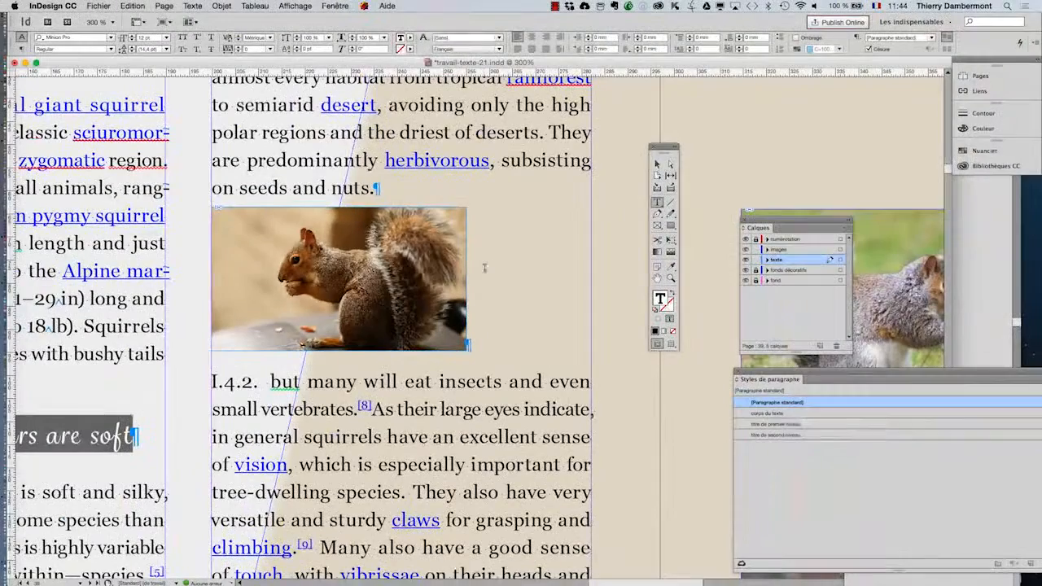
pyautogui.click(192, 5)
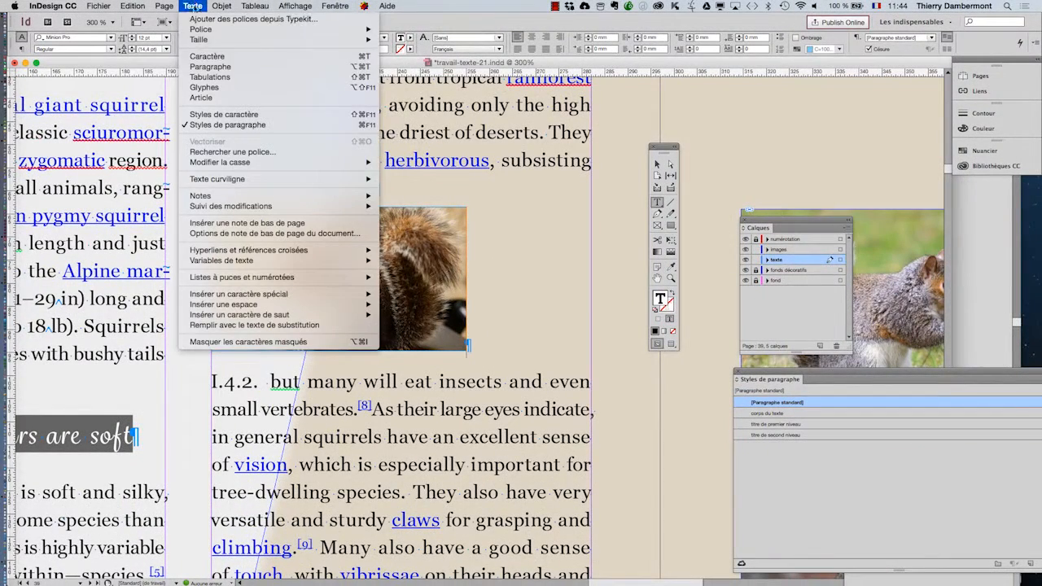
pyautogui.click(213, 71)
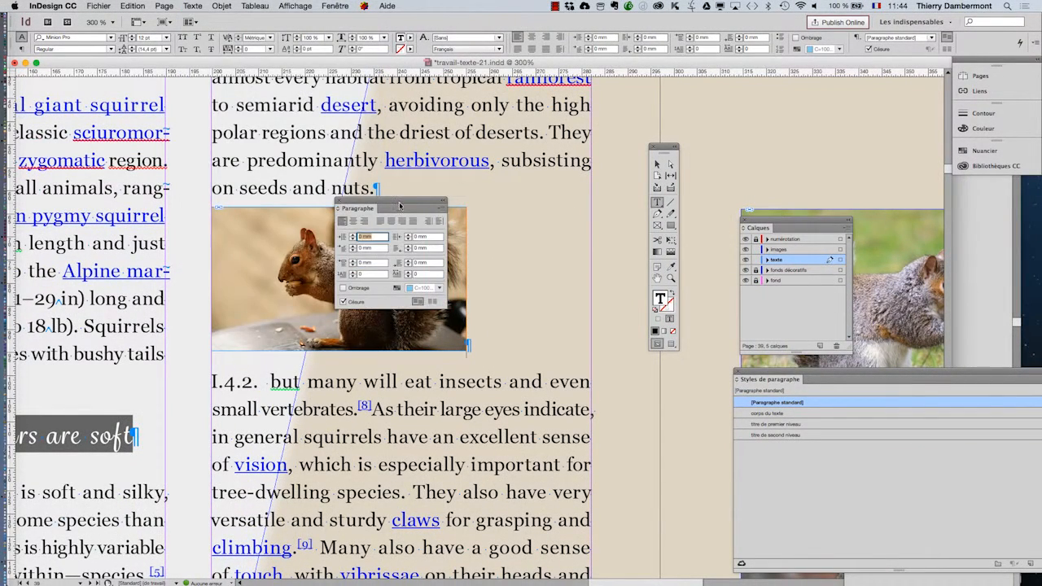
pyautogui.moveTo(399, 206); pyautogui.dragTo(566, 121)
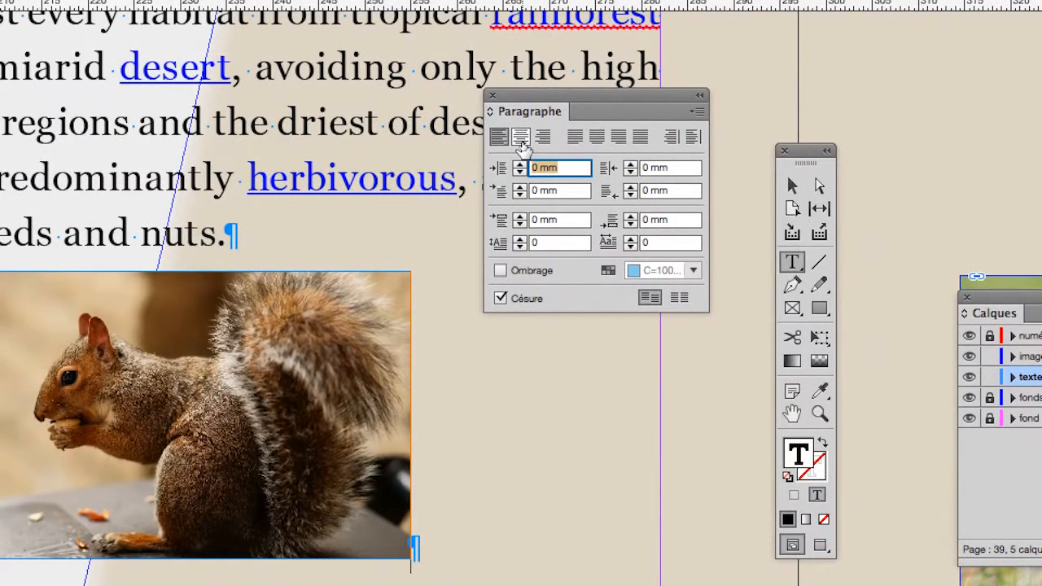
pyautogui.click(521, 139)
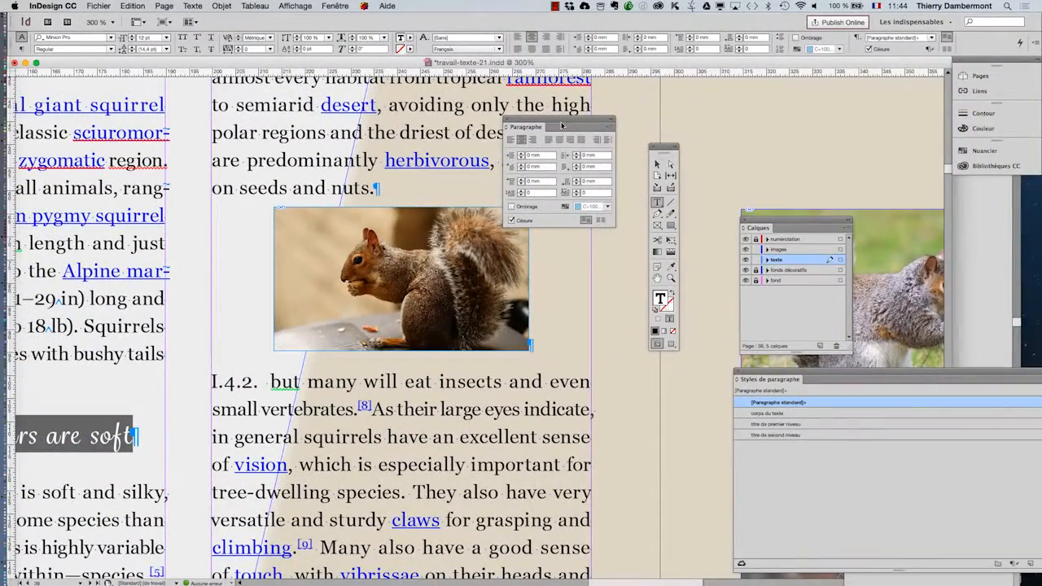
# Step: Set the space before the image's paragraph to 5 mm
pyautogui.moveTo(560, 66); pyautogui.dragTo(1008, 78)
pyautogui.moveTo(786, 129); pyautogui.dragTo(615, 104)
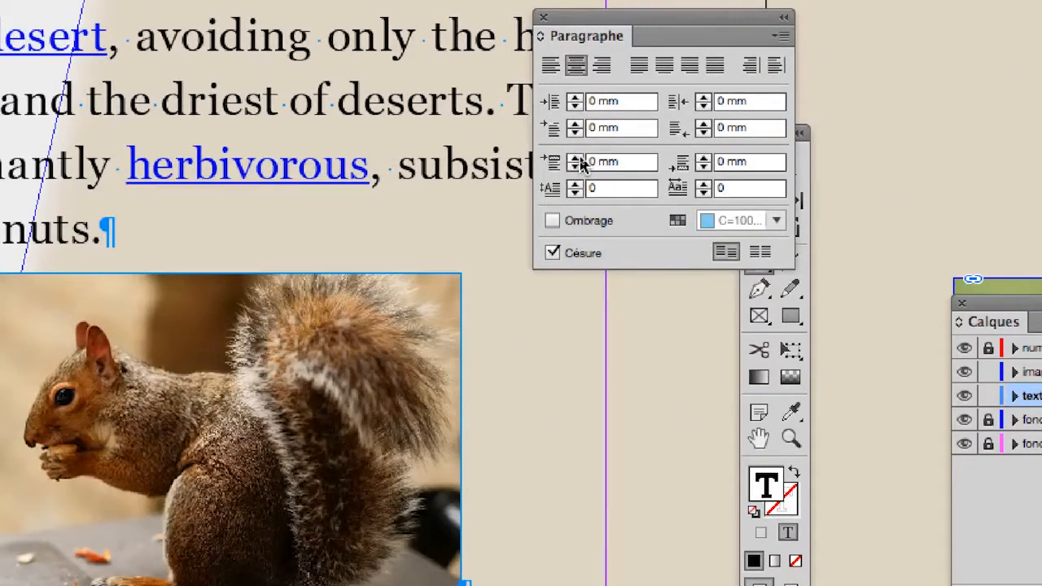
pyautogui.click(579, 158)
pyautogui.click(579, 158)
pyautogui.click(579, 159)
pyautogui.click(579, 159)
pyautogui.click(579, 159)
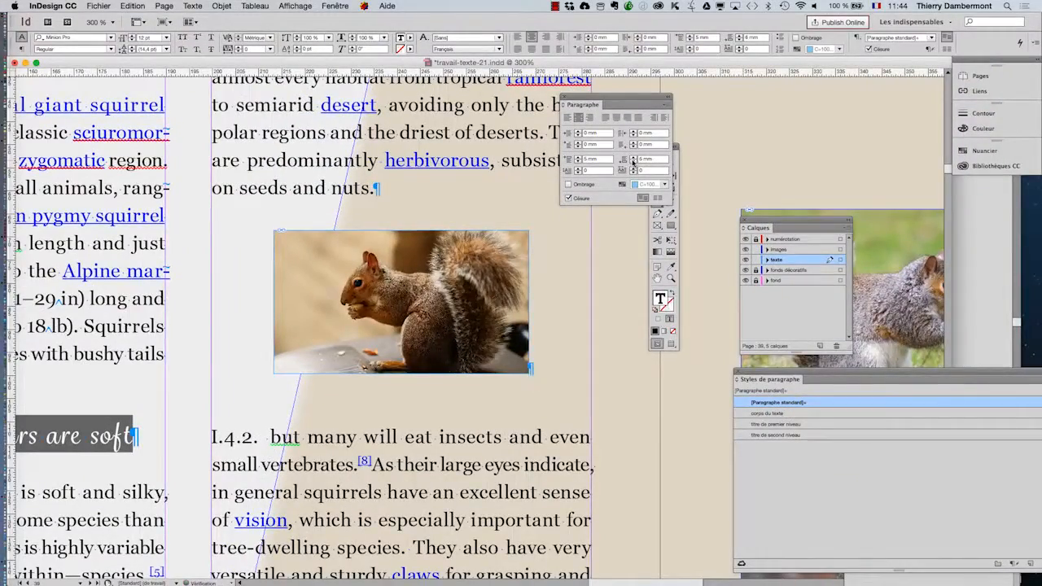
# Step: Try space-after values up to 9 mm on the image's paragraph, then bring the value down to 2 mm
pyautogui.click(633, 161)
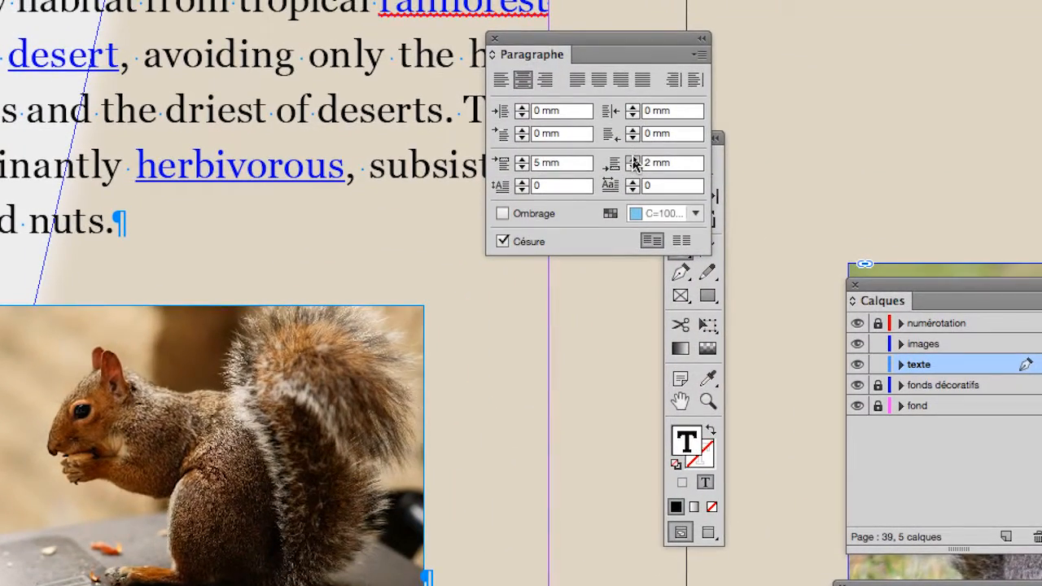
pyautogui.click(634, 154)
pyautogui.click(634, 155)
pyautogui.click(634, 154)
pyautogui.click(634, 154)
pyautogui.click(634, 160)
pyautogui.click(634, 161)
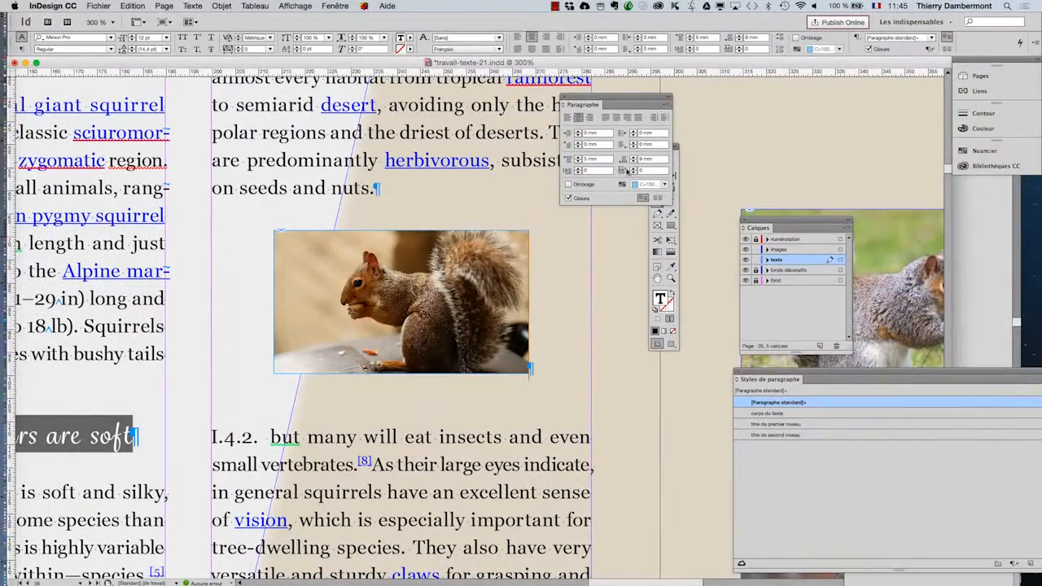
pyautogui.click(634, 162)
pyautogui.click(633, 162)
pyautogui.click(633, 162)
pyautogui.click(633, 162)
pyautogui.click(634, 162)
pyautogui.click(633, 162)
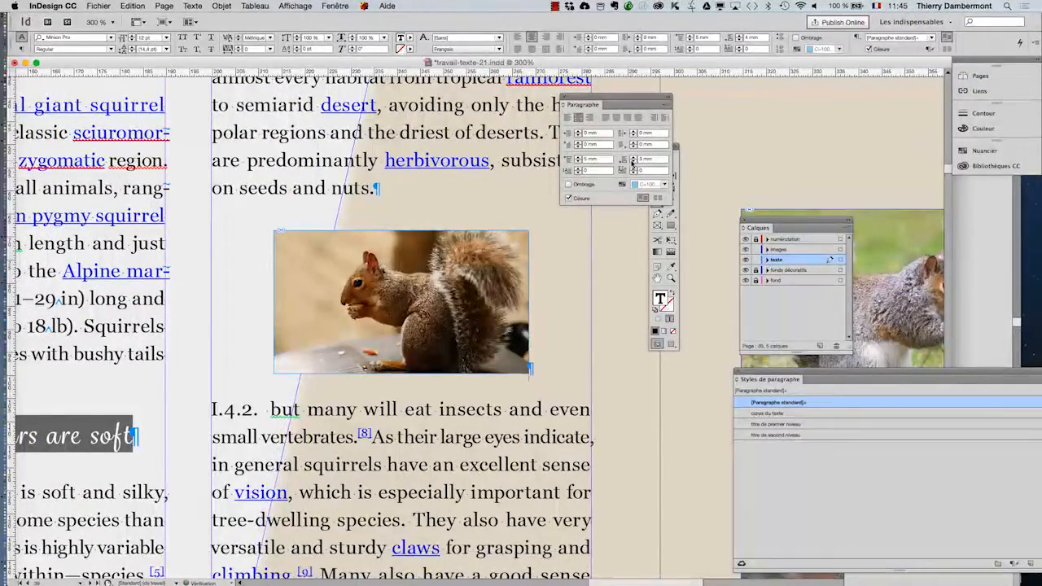
pyautogui.click(633, 158)
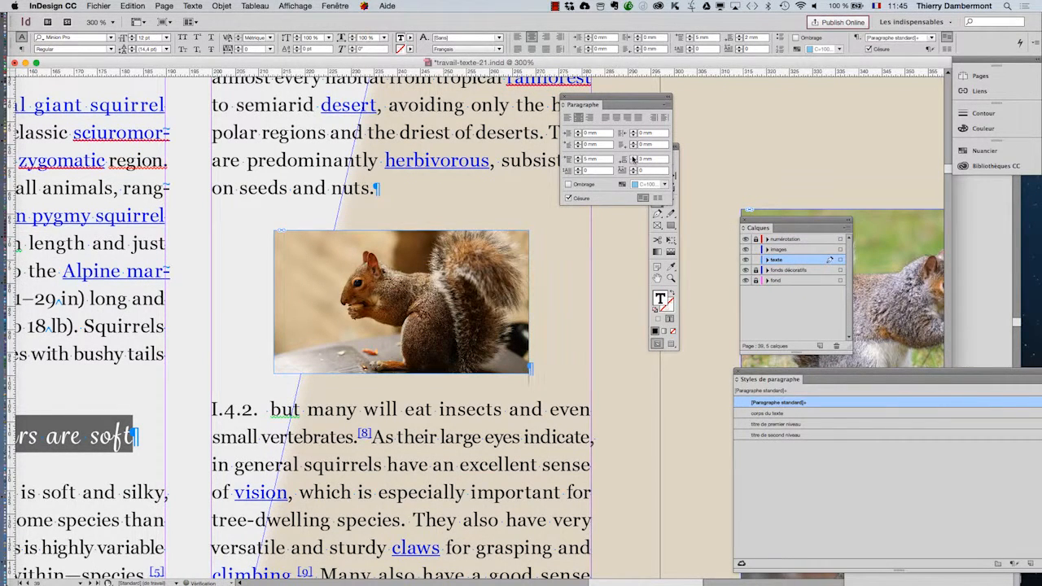
pyautogui.click(633, 163)
# Step: Adjust the space before the image's paragraph to 6 mm
pyautogui.click(579, 159)
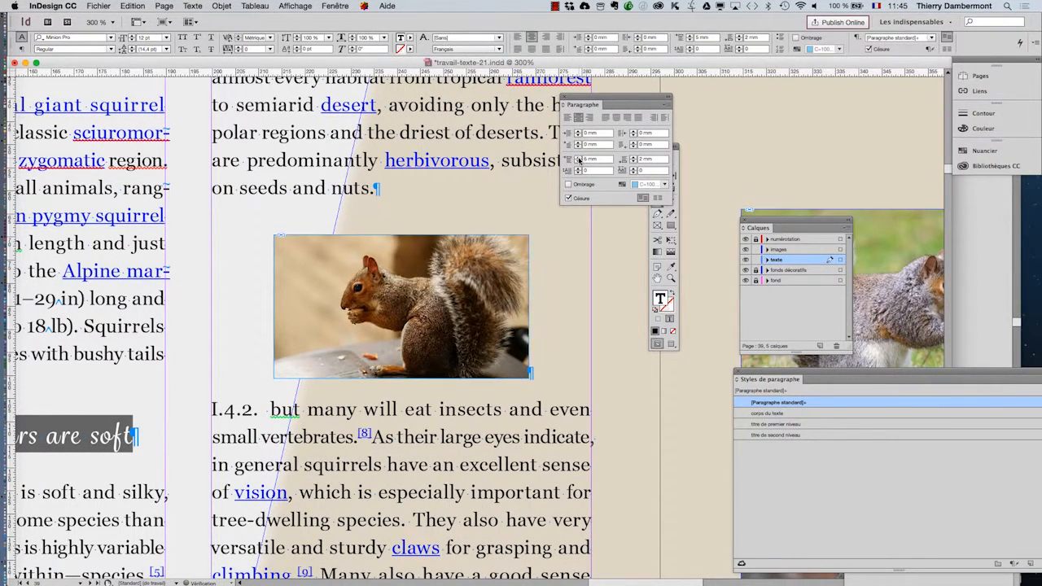
pyautogui.click(579, 159)
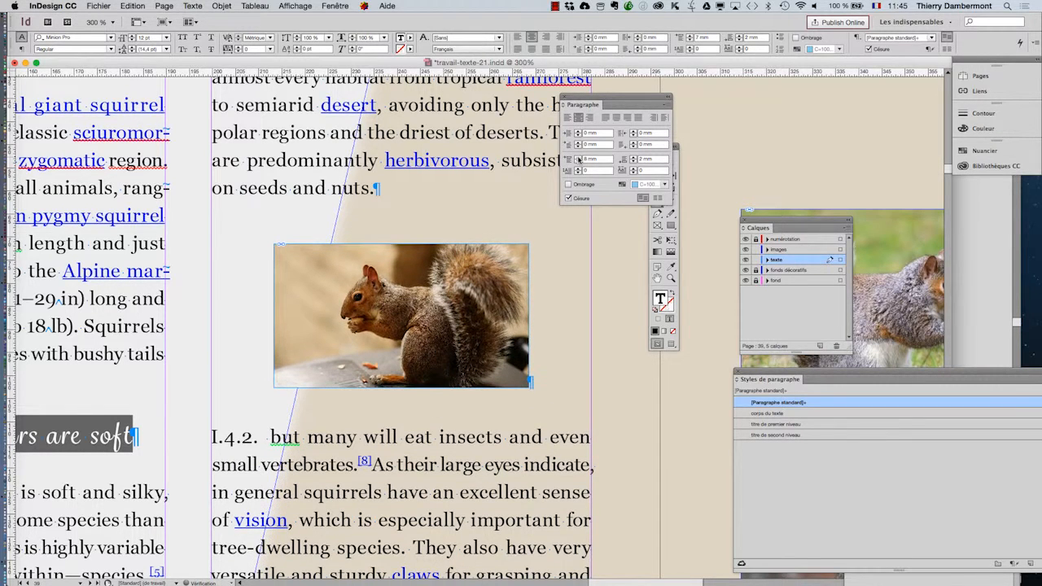
pyautogui.click(579, 158)
pyautogui.click(579, 162)
pyautogui.click(578, 161)
pyautogui.click(578, 161)
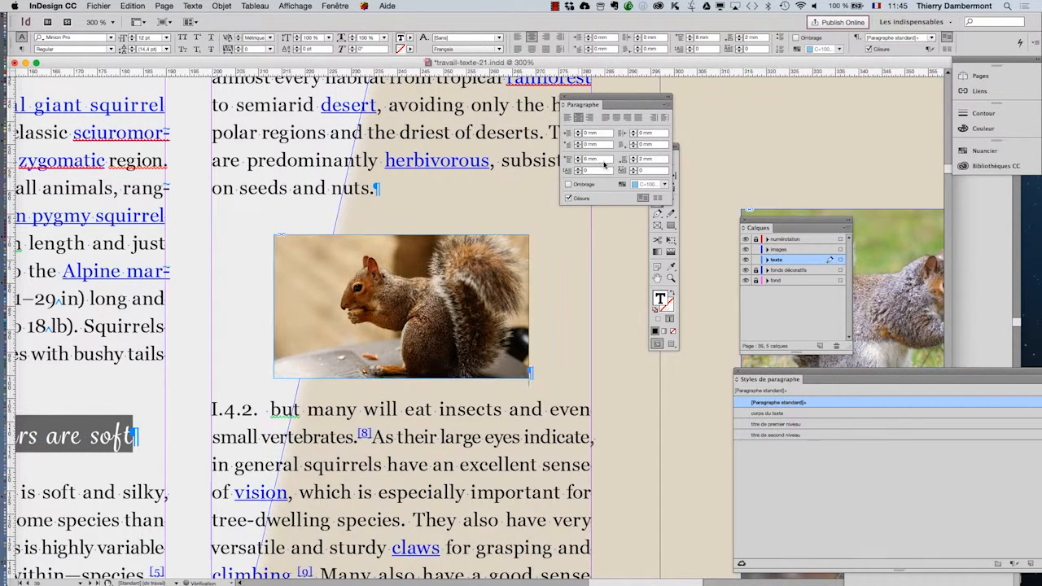
# Step: Compare space-after values up to 10 mm on the image's paragraph and settle on 6 mm
pyautogui.click(634, 159)
pyautogui.click(634, 159)
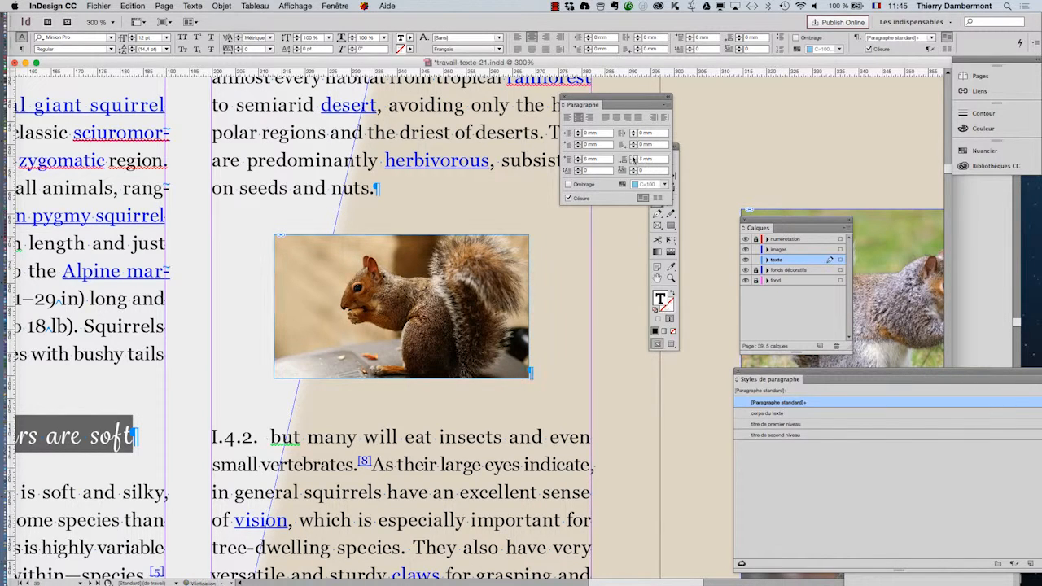
pyautogui.click(633, 159)
pyautogui.click(633, 159)
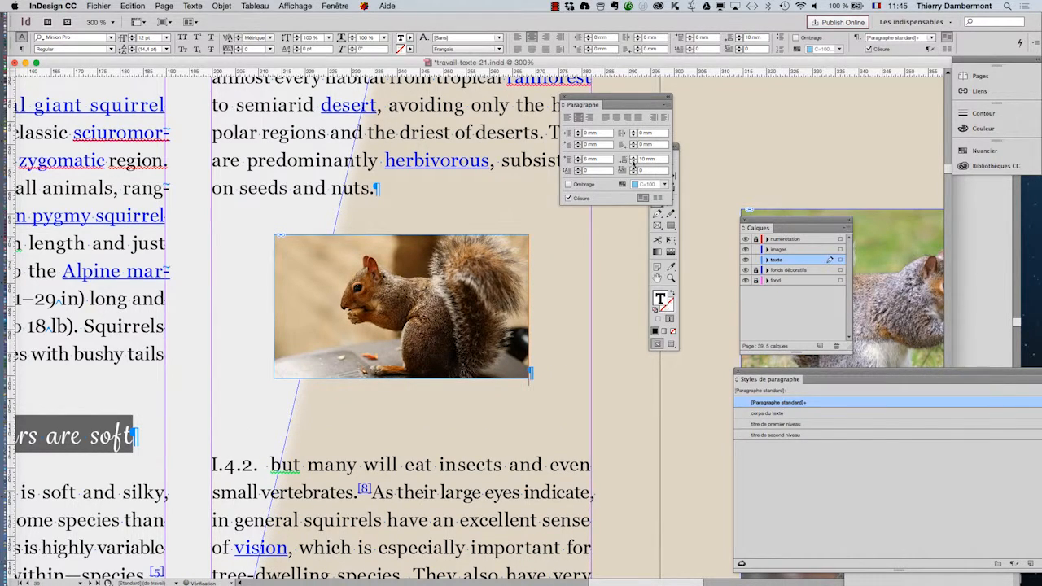
pyautogui.click(633, 162)
pyautogui.click(633, 162)
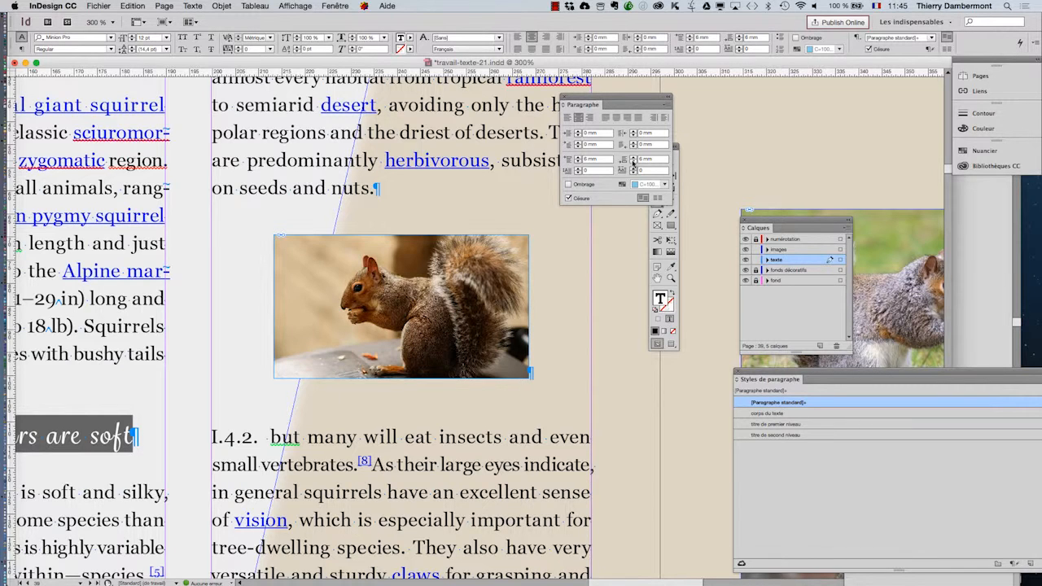
pyautogui.click(633, 158)
pyautogui.click(633, 159)
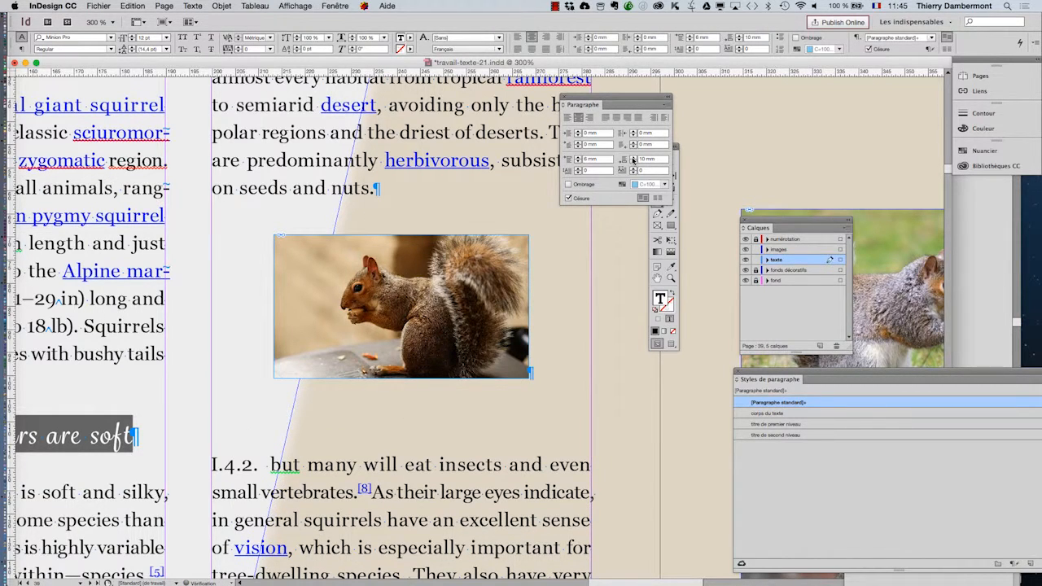
pyautogui.click(634, 162)
pyautogui.click(634, 162)
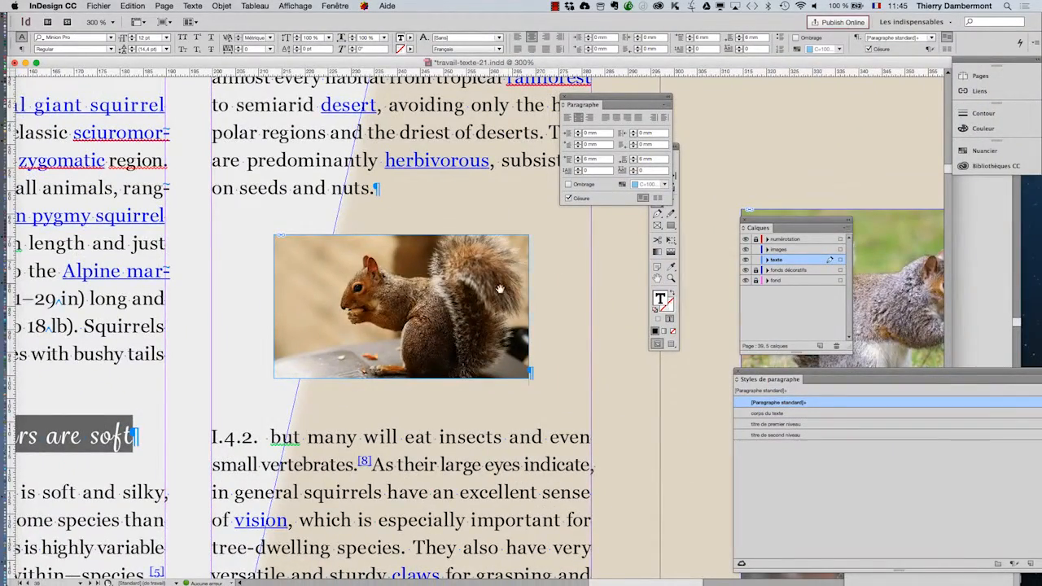
# Step: Move the paragraph formatting panel away from the image's column, then bring the paragraph styles panel beside the image and make it smaller
pyautogui.scroll(-1, 499, 288)
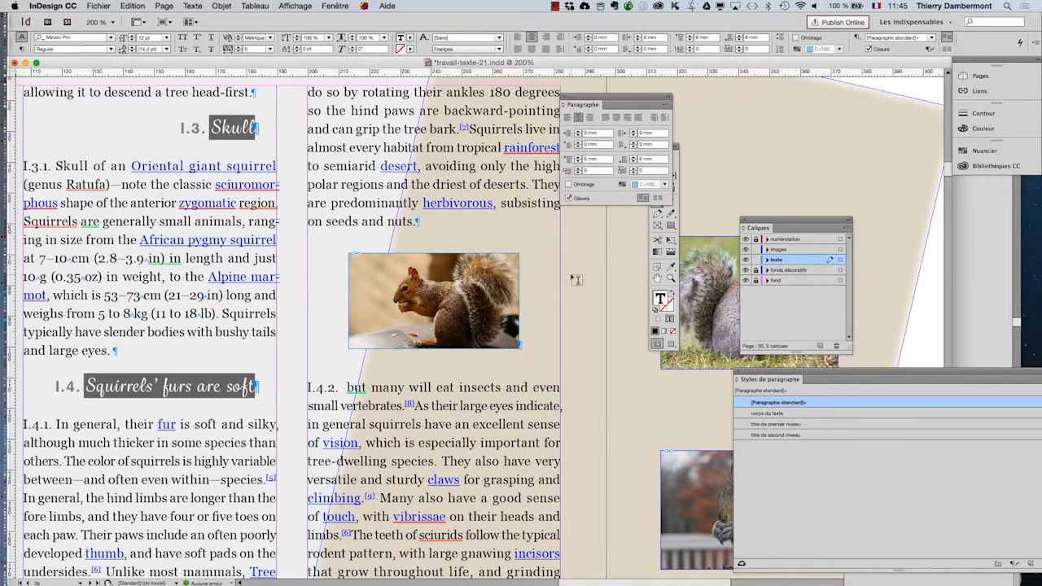
pyautogui.moveTo(598, 100); pyautogui.dragTo(75, 133)
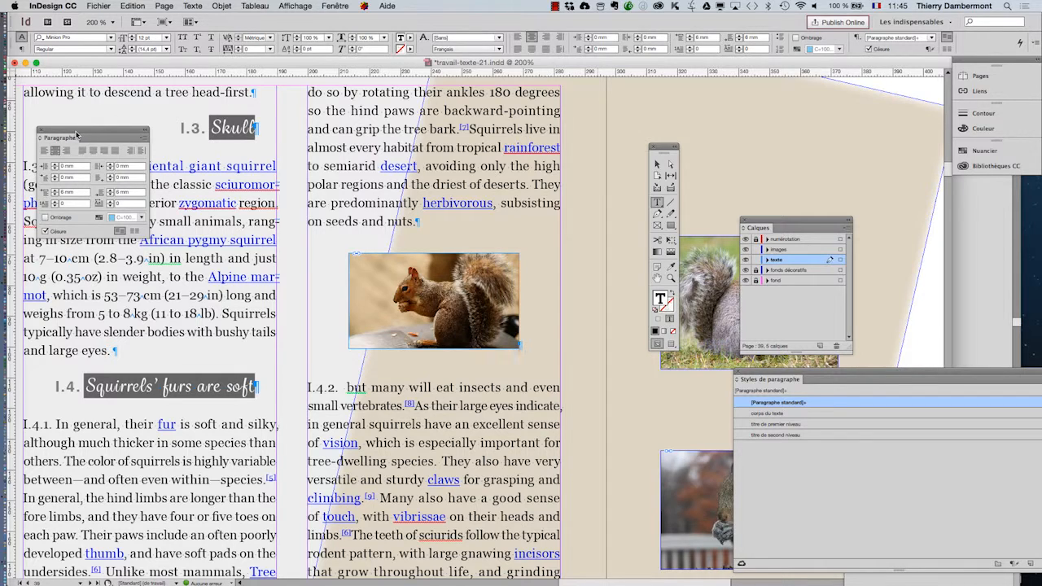
pyautogui.click(191, 5)
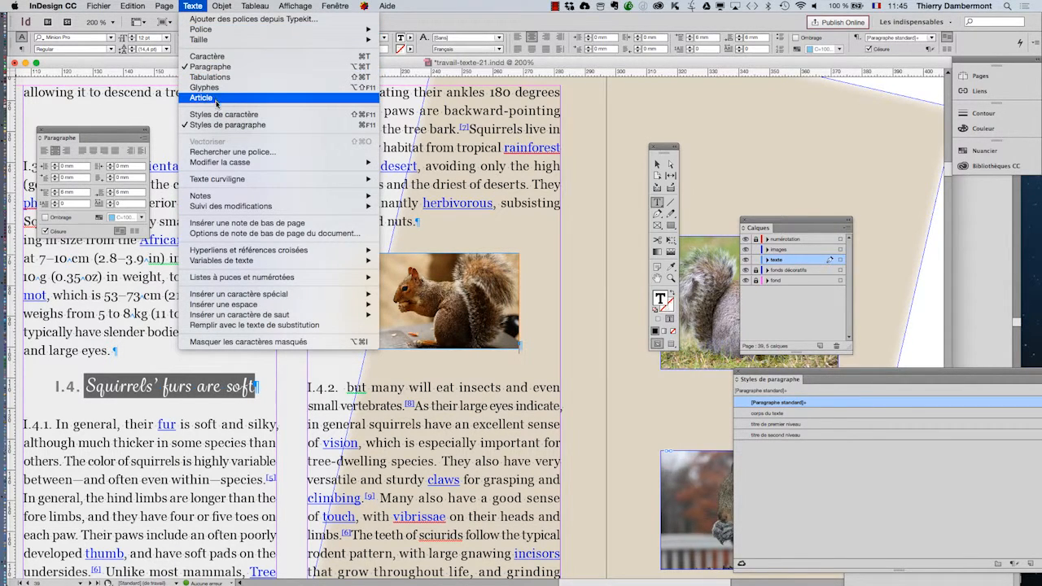
pyautogui.click(822, 374)
pyautogui.moveTo(837, 376); pyautogui.dragTo(655, 100)
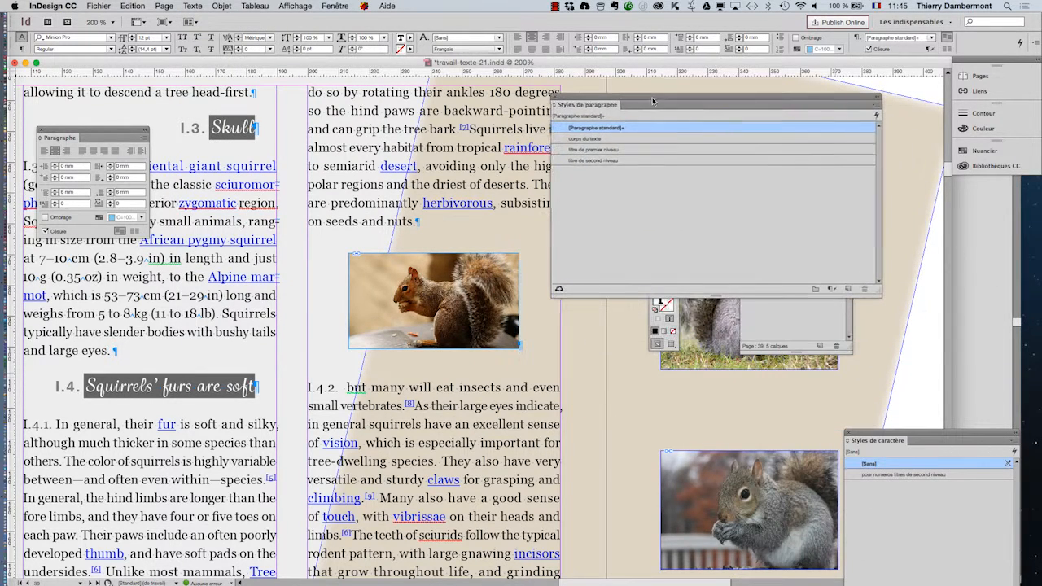
pyautogui.moveTo(879, 291); pyautogui.dragTo(809, 240)
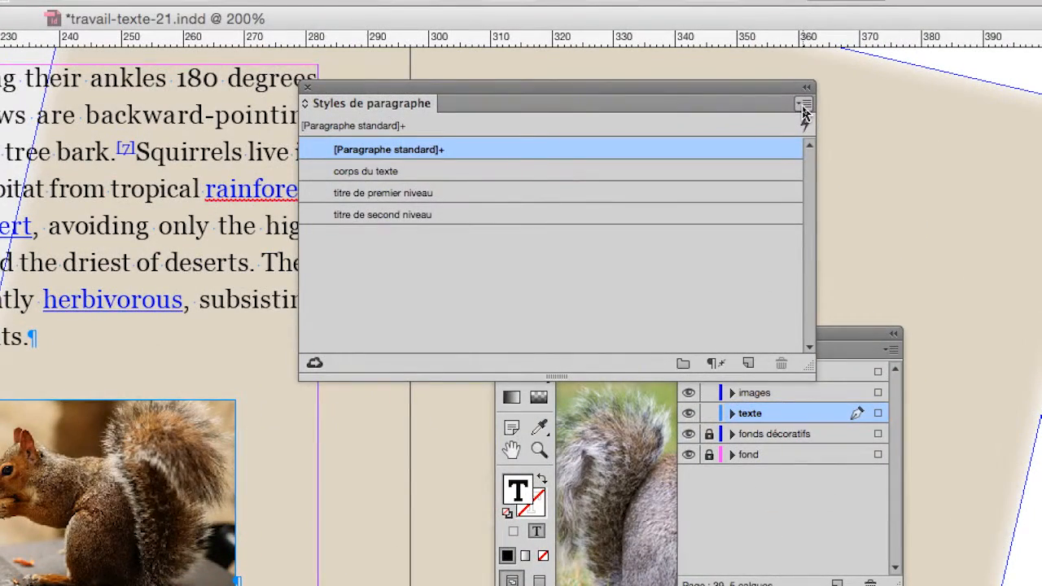
# Step: Create a paragraph style named "image dans la colonne" from the image's paragraph formatting, with the style applied to the selection
pyautogui.click(803, 106)
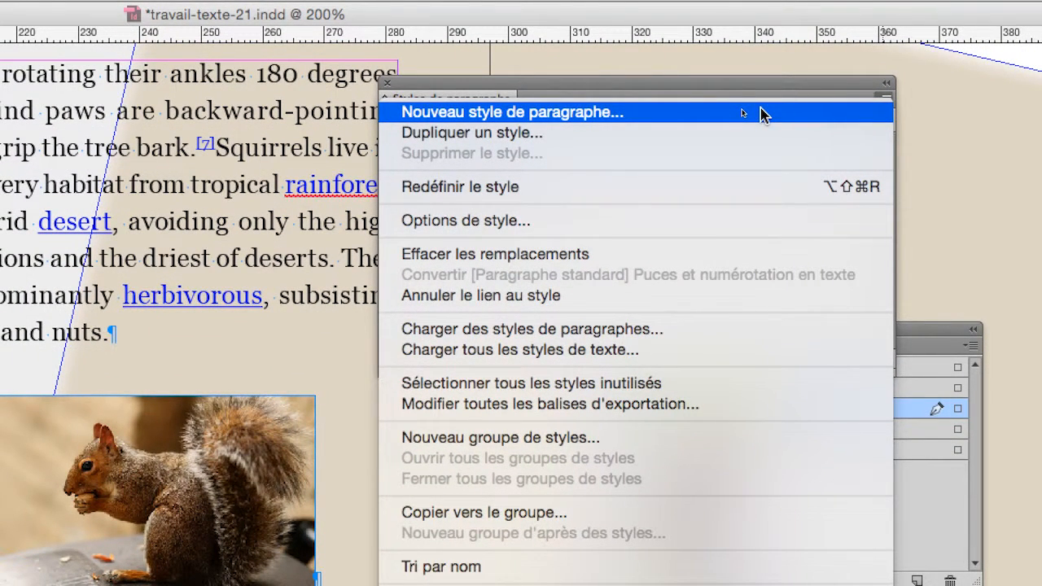
pyautogui.click(761, 114)
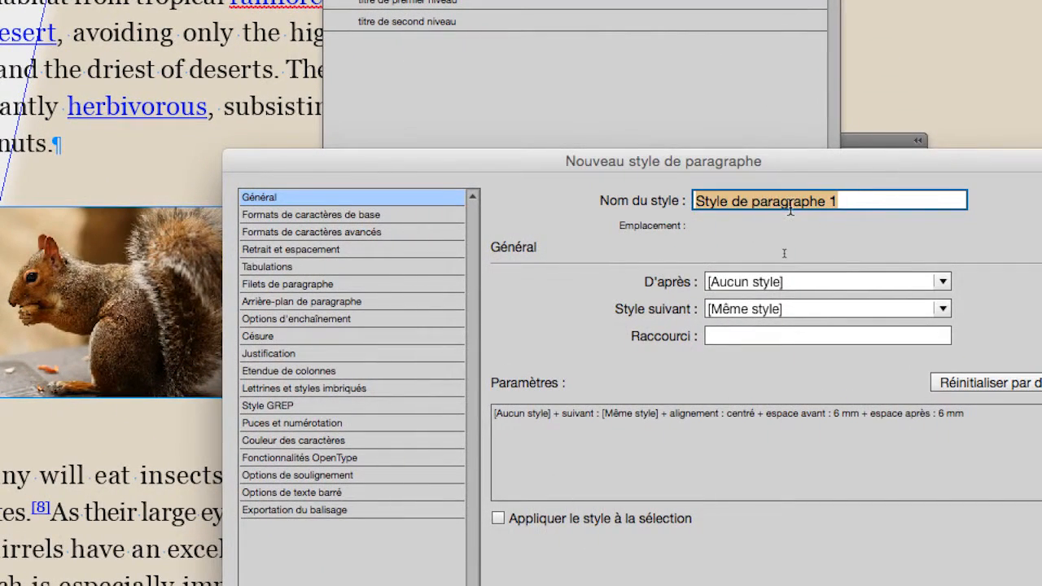
pyautogui.press('BackSpace')
pyautogui.write('image dans ')
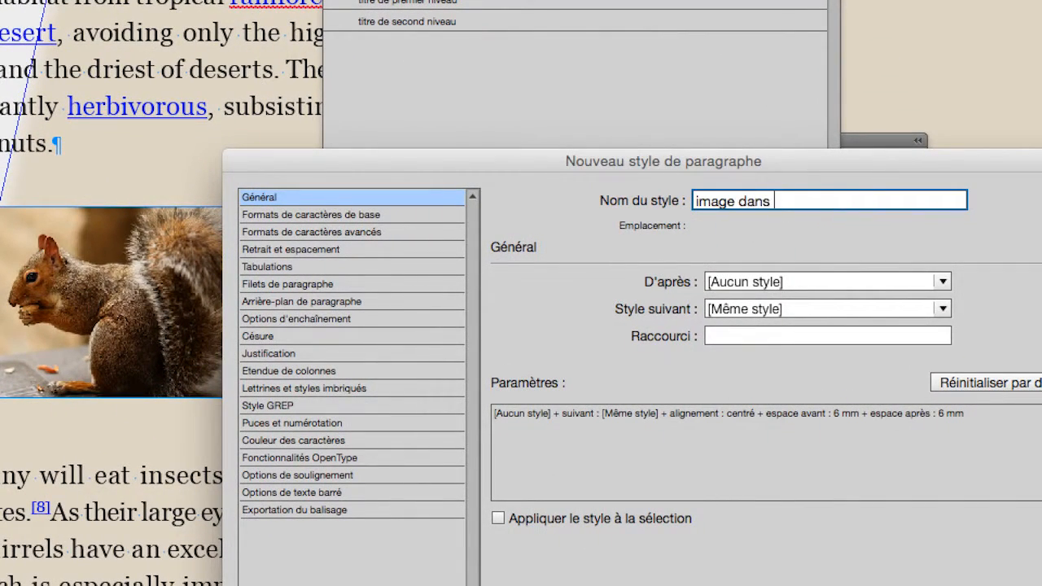
pyautogui.write('la colonne')
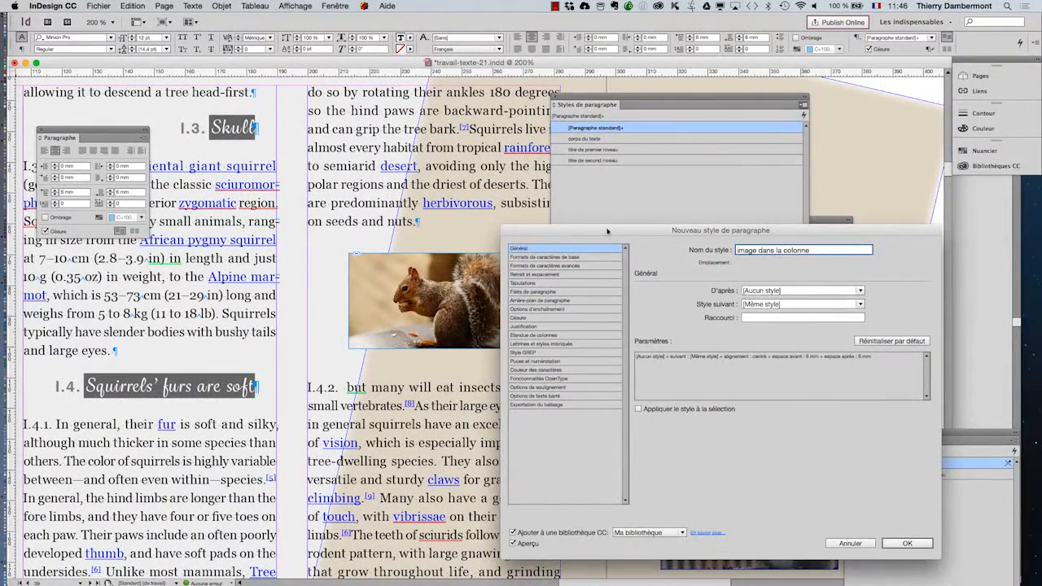
pyautogui.moveTo(606, 232); pyautogui.dragTo(684, 192)
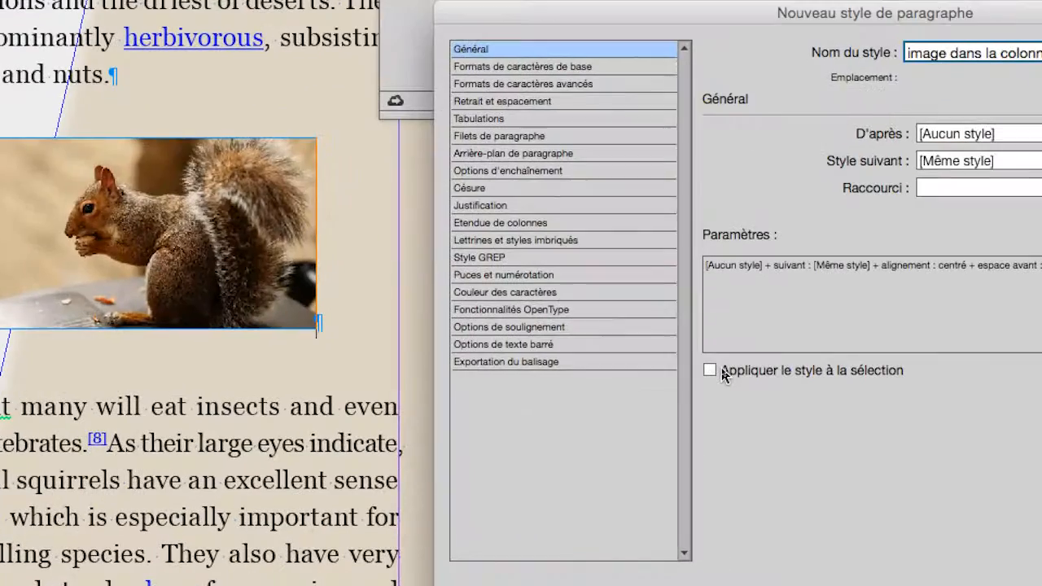
pyautogui.click(723, 374)
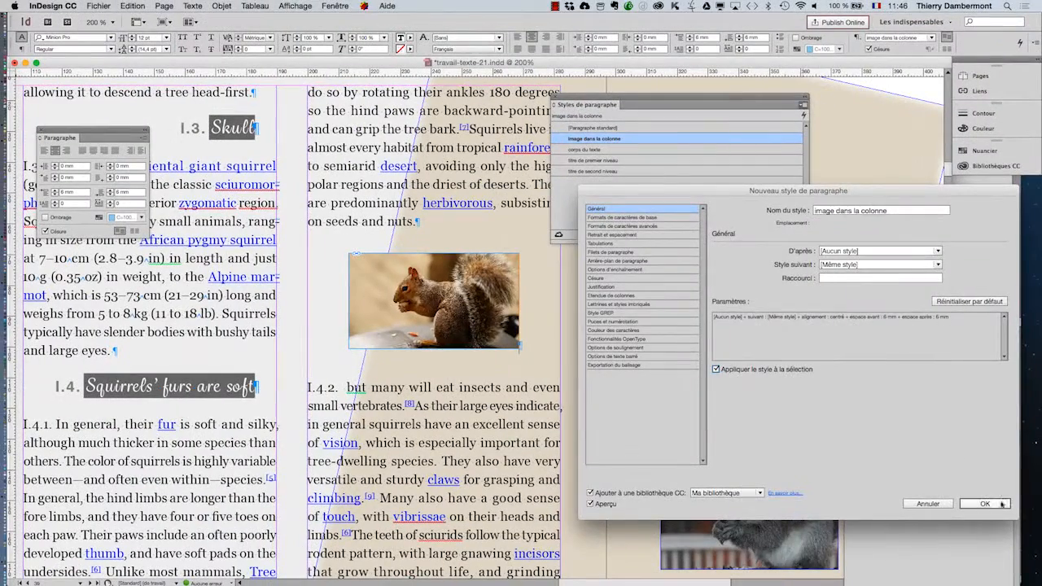
pyautogui.press('Return')
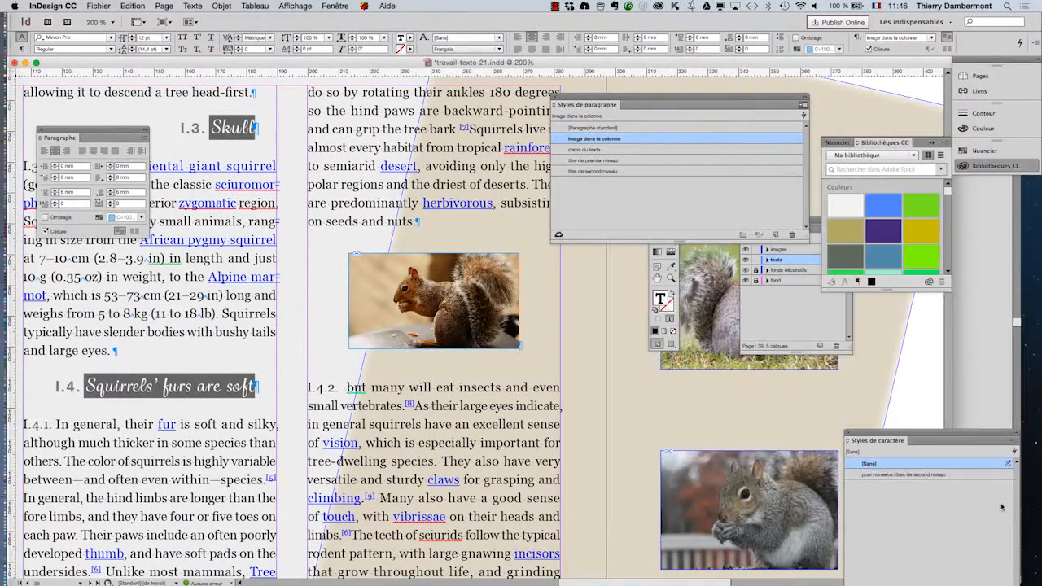